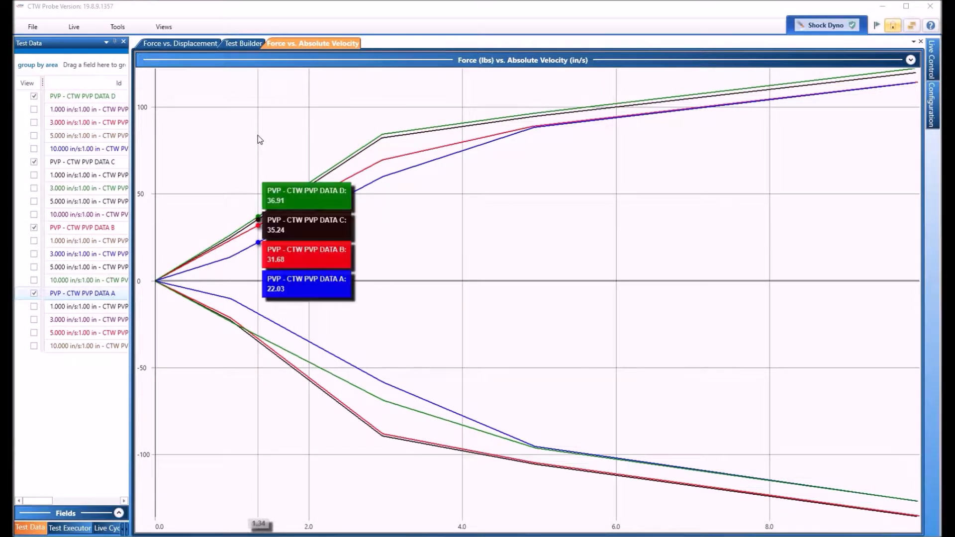
Briefly plot, then remove, PVP DATA C's 1.000 and 3.000 in/s runs on the chart.
{"action": "mouse_move", "coordinate": [267, 120]}
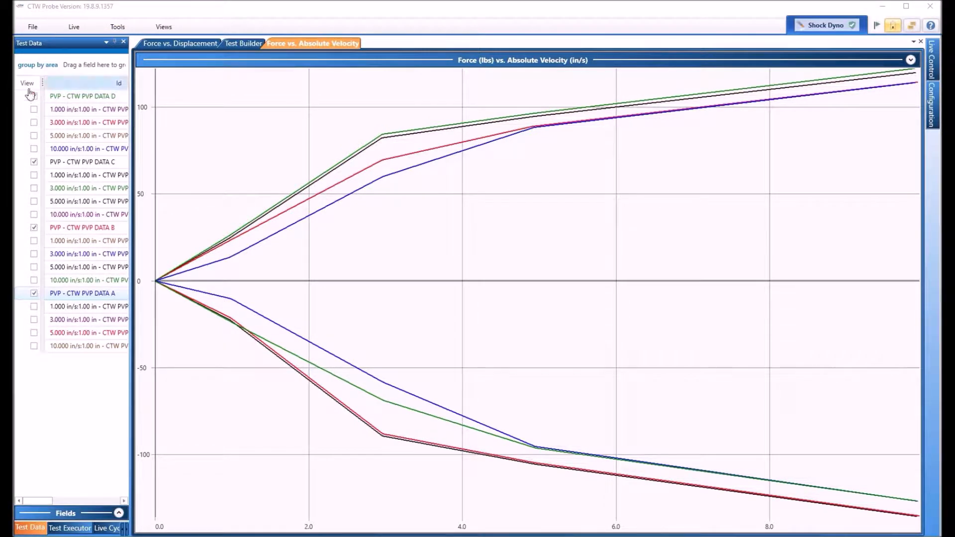
{"action": "left_click", "coordinate": [34, 174]}
{"action": "left_click", "coordinate": [34, 188]}
{"action": "left_click", "coordinate": [34, 175]}
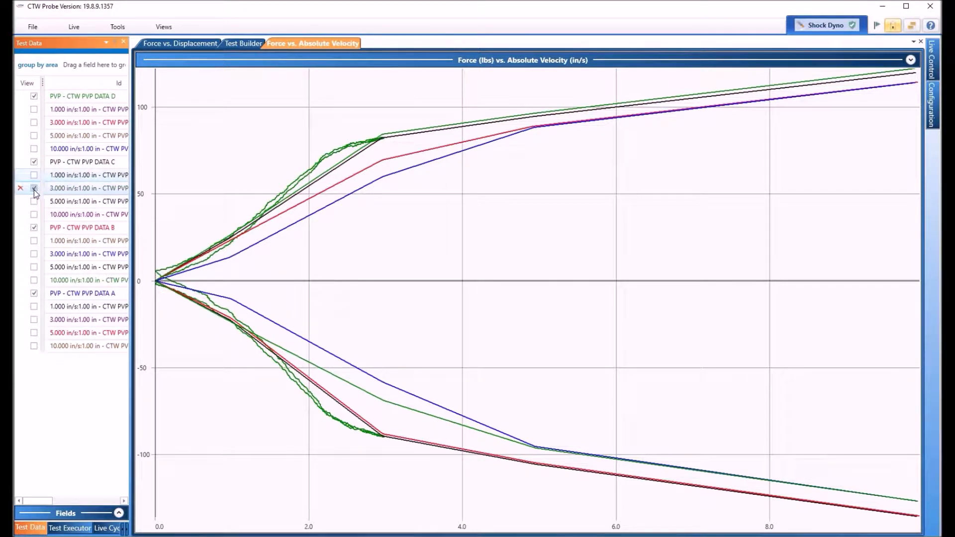
{"action": "left_click", "coordinate": [34, 188]}
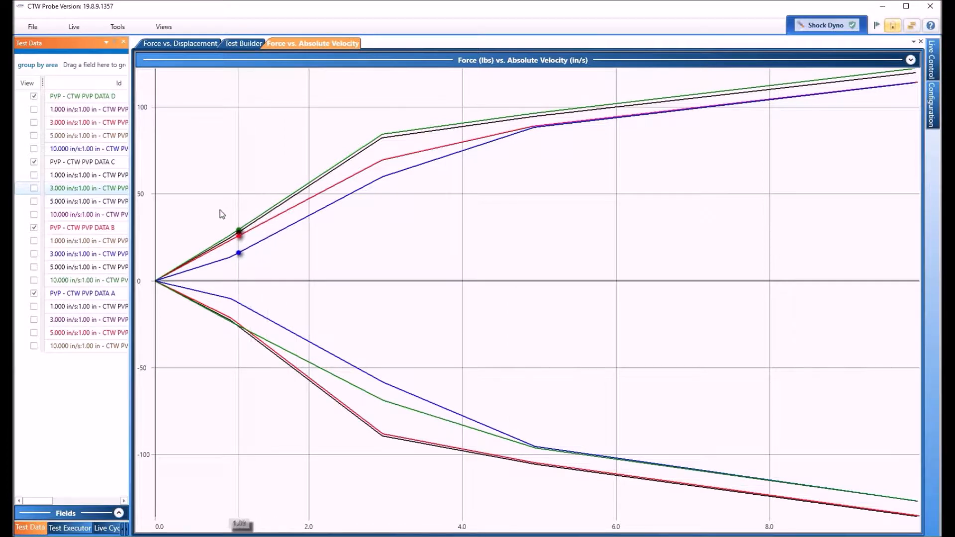
Widen the Test Data panel to show more columns and expand the available fields list.
{"action": "left_click", "coordinate": [892, 26]}
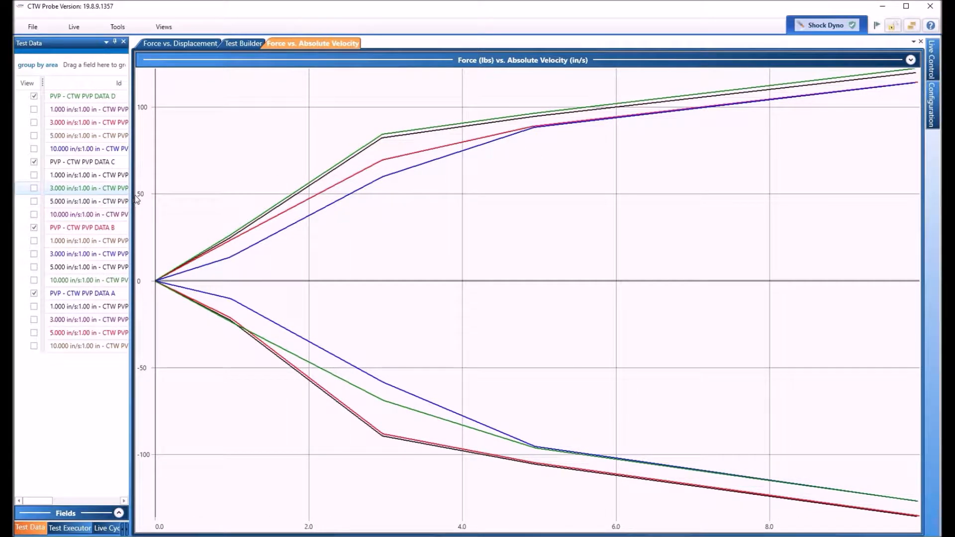
{"action": "left_click_drag", "start_coordinate": [131, 194], "coordinate": [402, 201]}
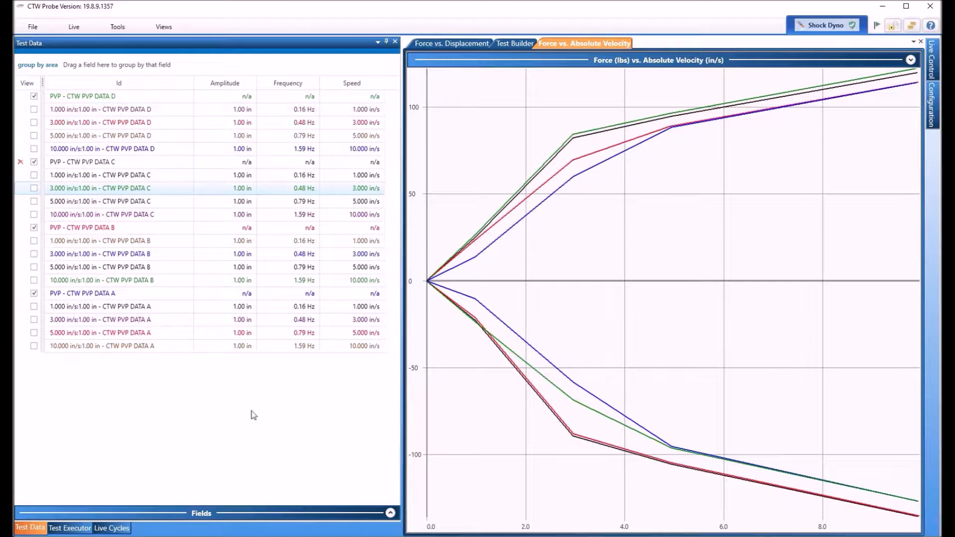
{"action": "left_click", "coordinate": [390, 512]}
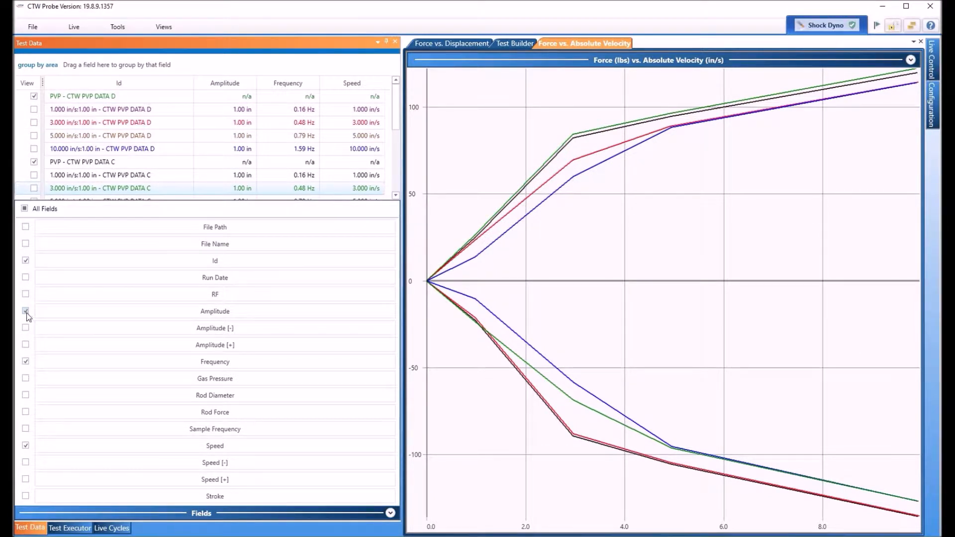
Check File Name in the field list to add that column, then collapse the list.
{"action": "left_click", "coordinate": [25, 243]}
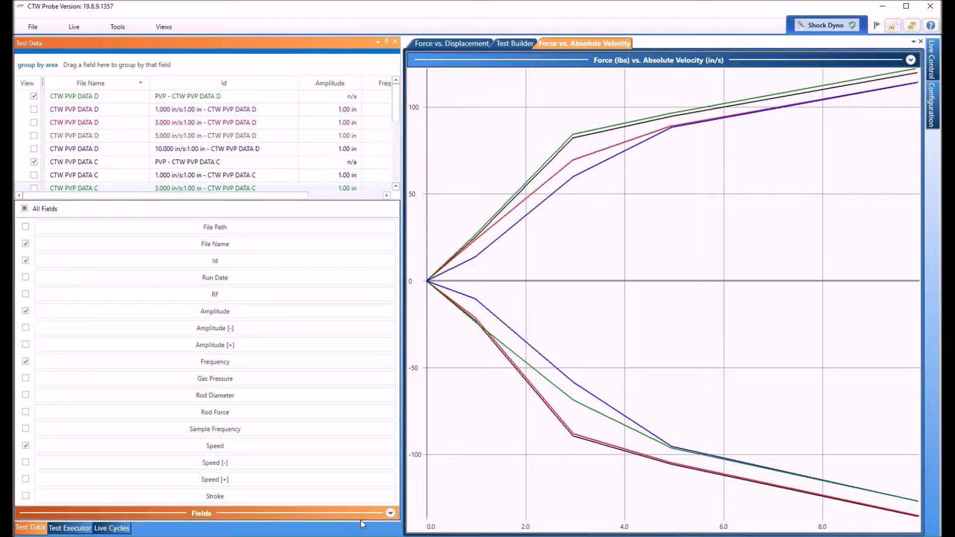
{"action": "left_click", "coordinate": [391, 513]}
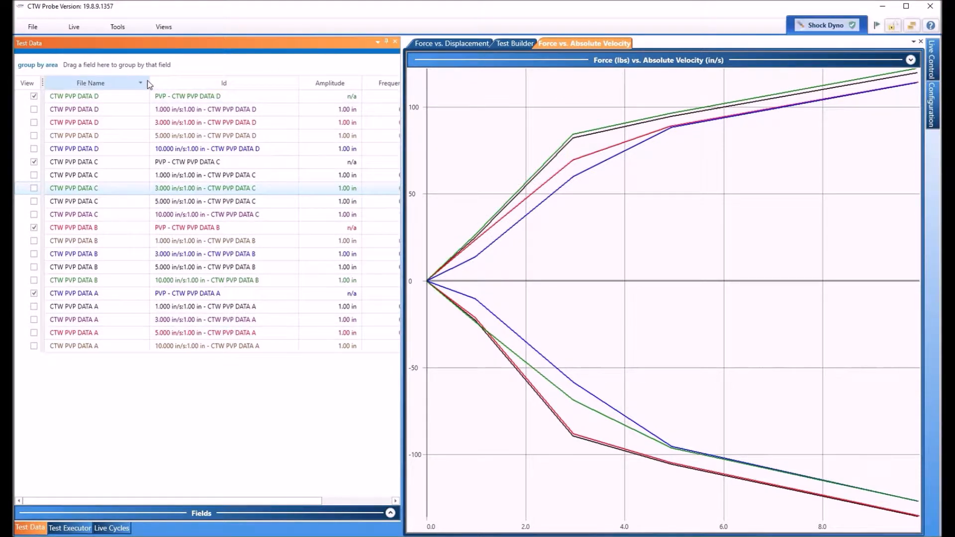
Narrow the File Name, Id and Amplitude columns until Frequency values (0.16–1.59 Hz) fit.
{"action": "left_click_drag", "start_coordinate": [147, 82], "coordinate": [135, 83]}
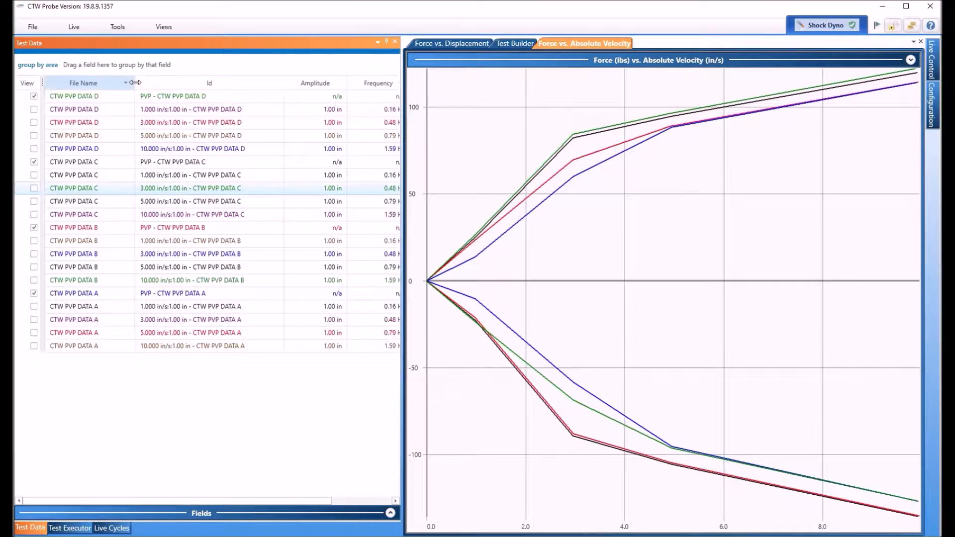
{"action": "left_click_drag", "start_coordinate": [284, 83], "coordinate": [253, 83]}
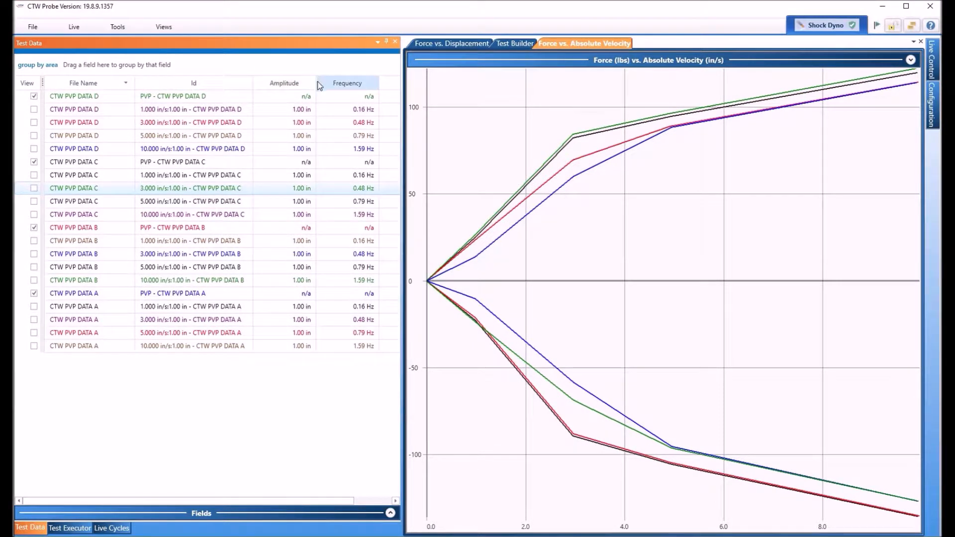
{"action": "left_click_drag", "start_coordinate": [312, 83], "coordinate": [300, 83]}
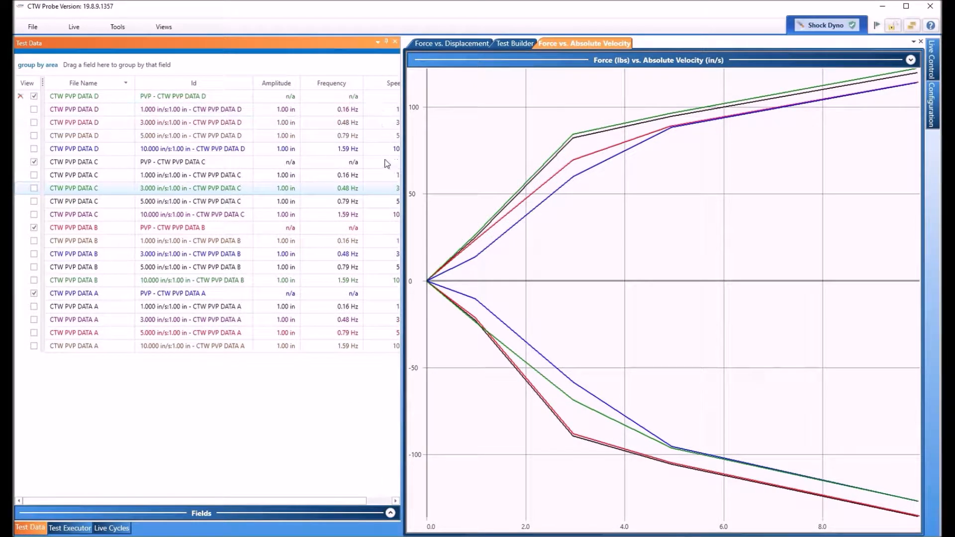
Hide the Frequency and Amplitude columns, leaving File Name, Id and Speed (1.000–10.000 in/s).
{"action": "left_click", "coordinate": [391, 513]}
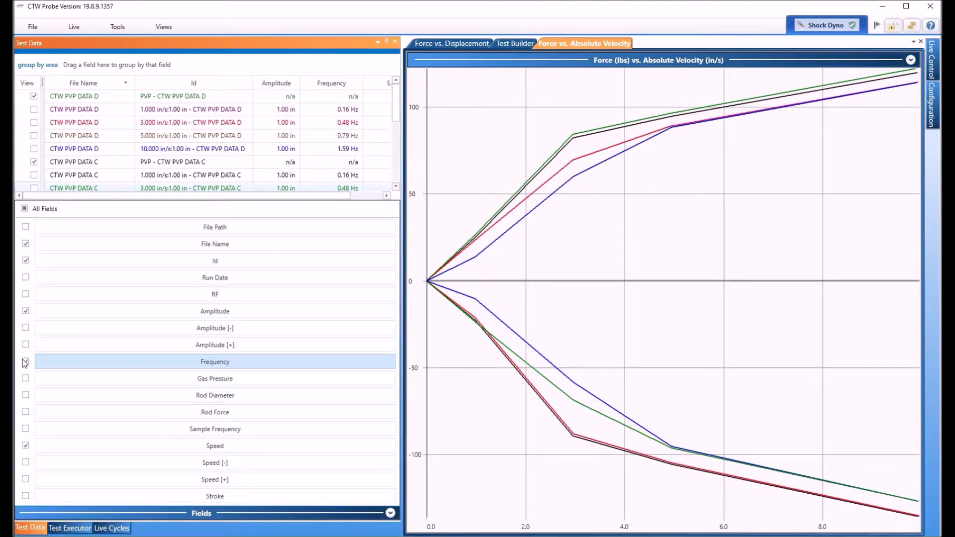
{"action": "left_click", "coordinate": [25, 362]}
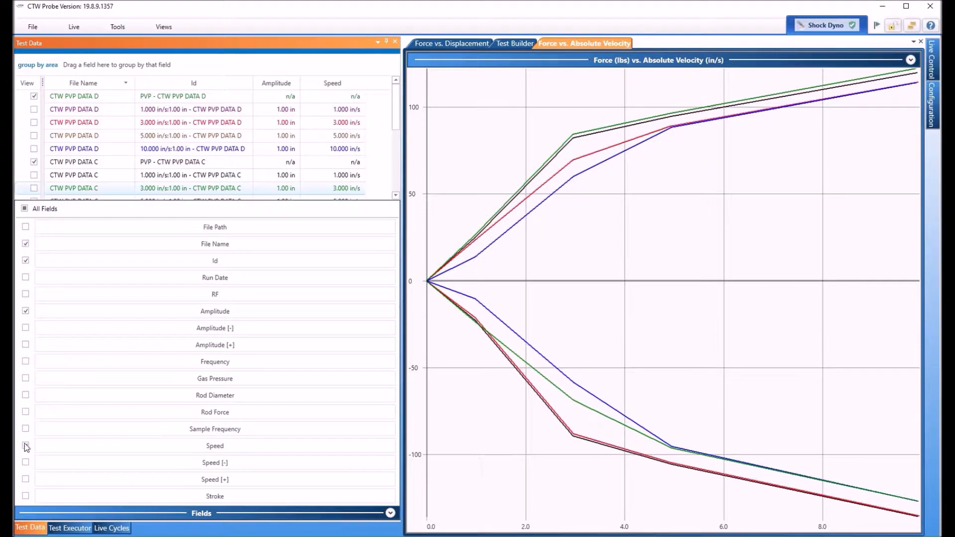
{"action": "left_click", "coordinate": [25, 311]}
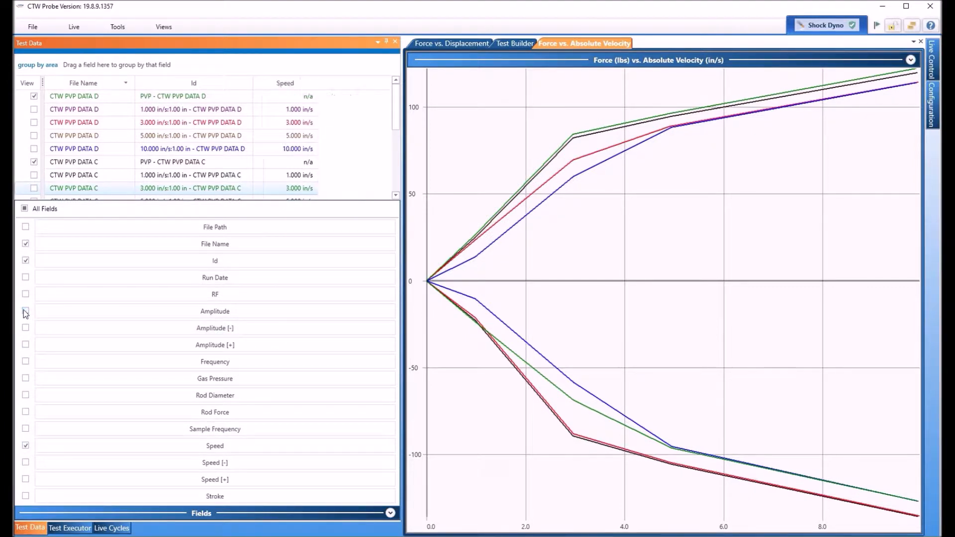
{"action": "left_click", "coordinate": [391, 514]}
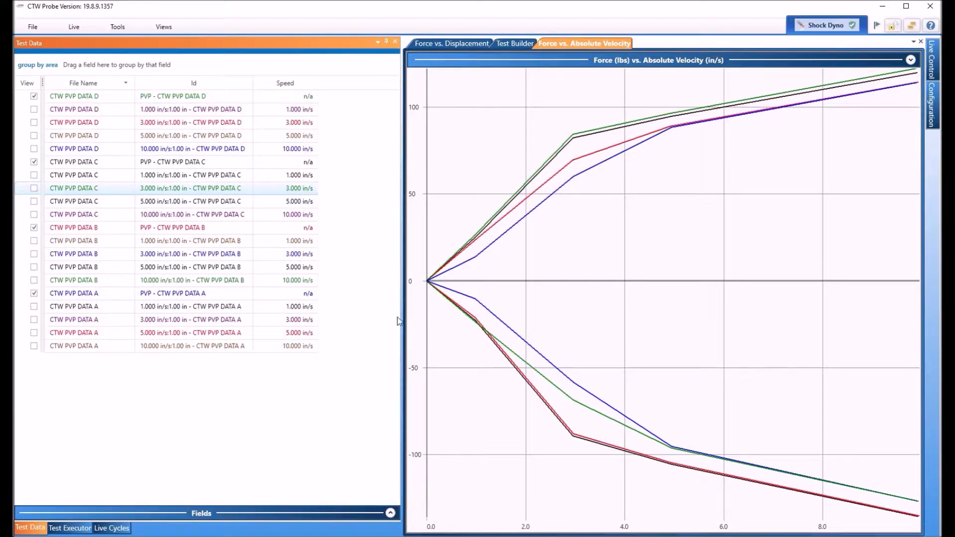
Move the Test Data splitter left to widen the Force vs. Absolute Velocity chart.
{"action": "left_click_drag", "start_coordinate": [402, 320], "coordinate": [326, 314]}
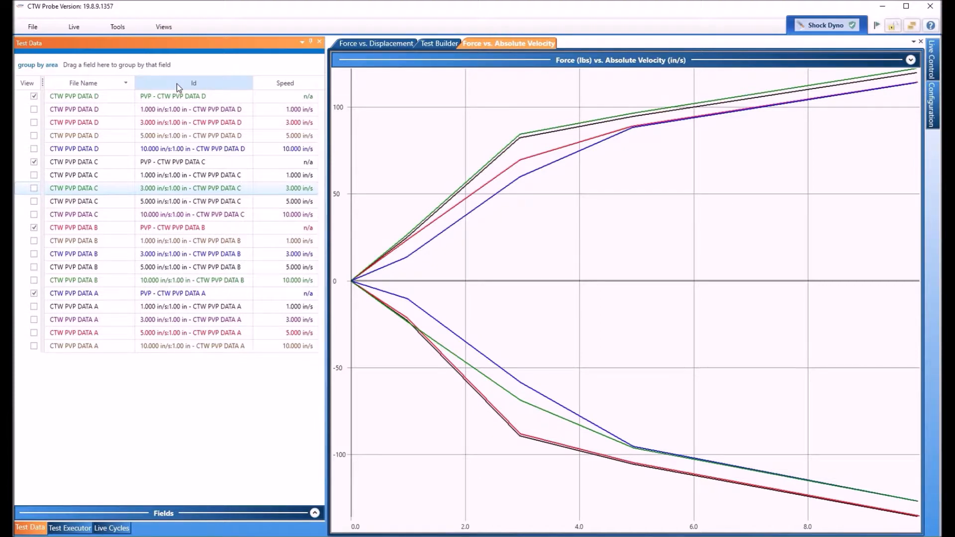
{"action": "left_click_drag", "start_coordinate": [145, 74], "coordinate": [89, 62]}
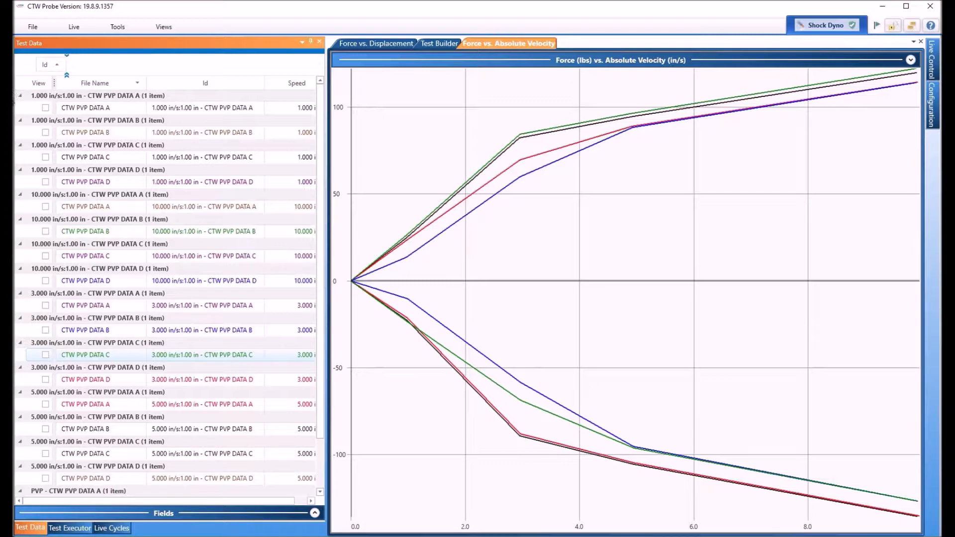
{"action": "left_click_drag", "start_coordinate": [44, 64], "coordinate": [13, 106]}
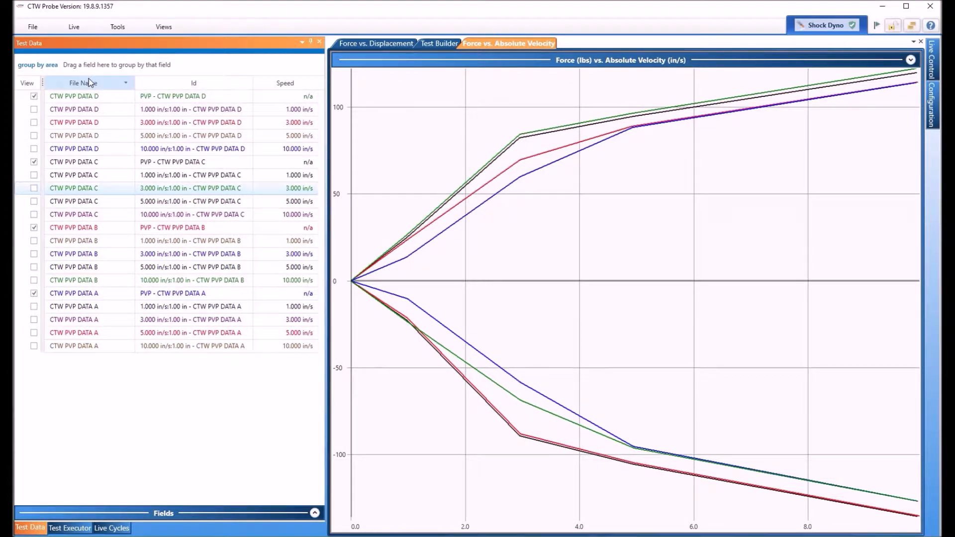
Group the Test Data by File Name, then collapse and re-expand the CTW PVP DATA A group.
{"action": "left_click_drag", "start_coordinate": [87, 87], "coordinate": [80, 61]}
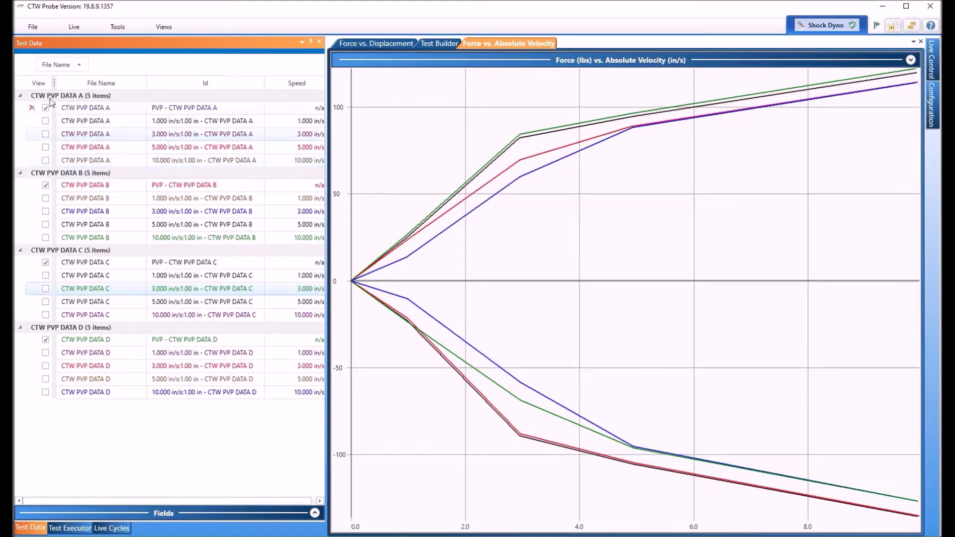
{"action": "left_click", "coordinate": [20, 96]}
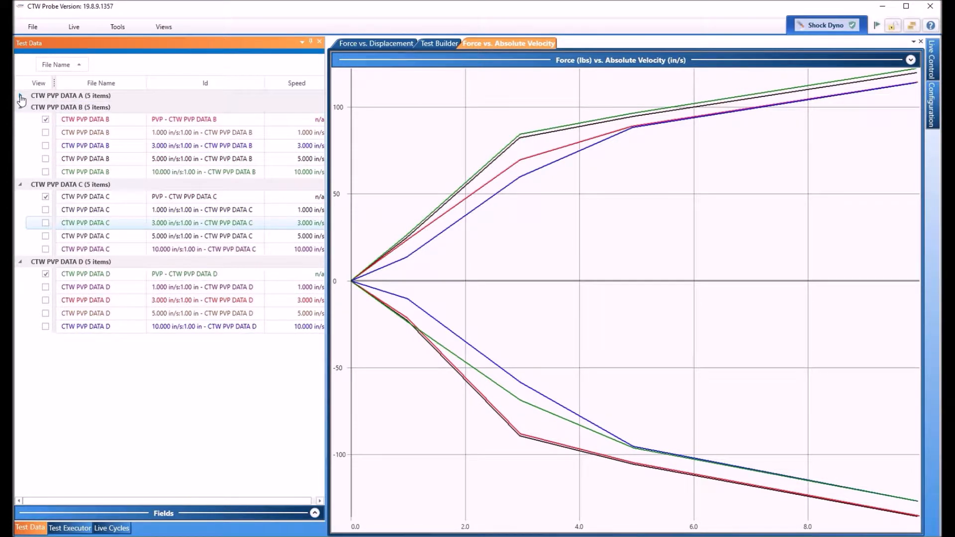
{"action": "left_click", "coordinate": [20, 96]}
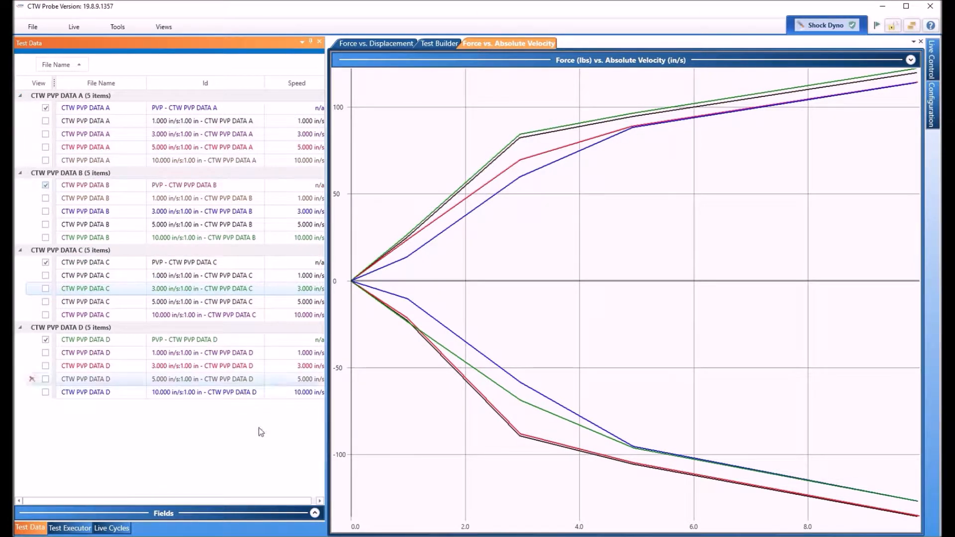
Hide the Id column from the Test Data table.
{"action": "left_click", "coordinate": [315, 514]}
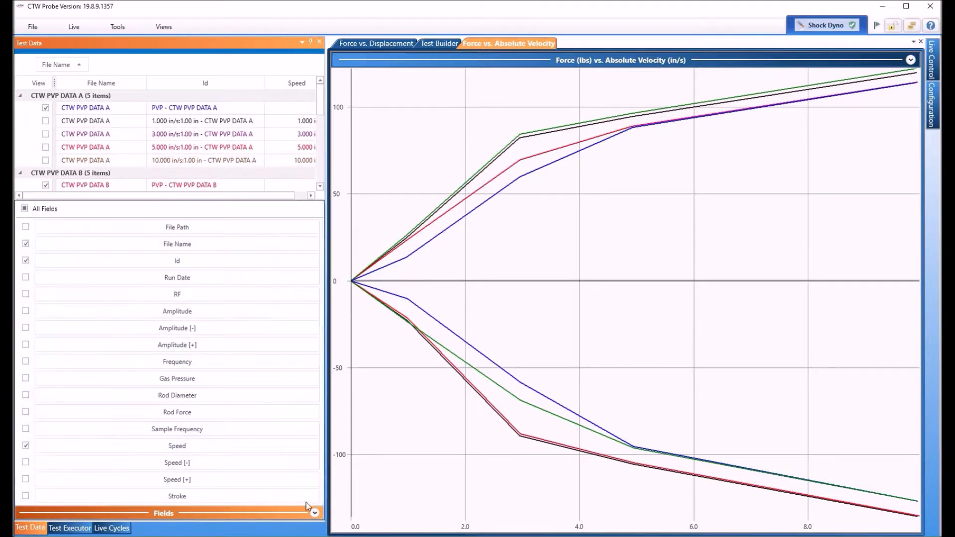
{"action": "left_click", "coordinate": [26, 261]}
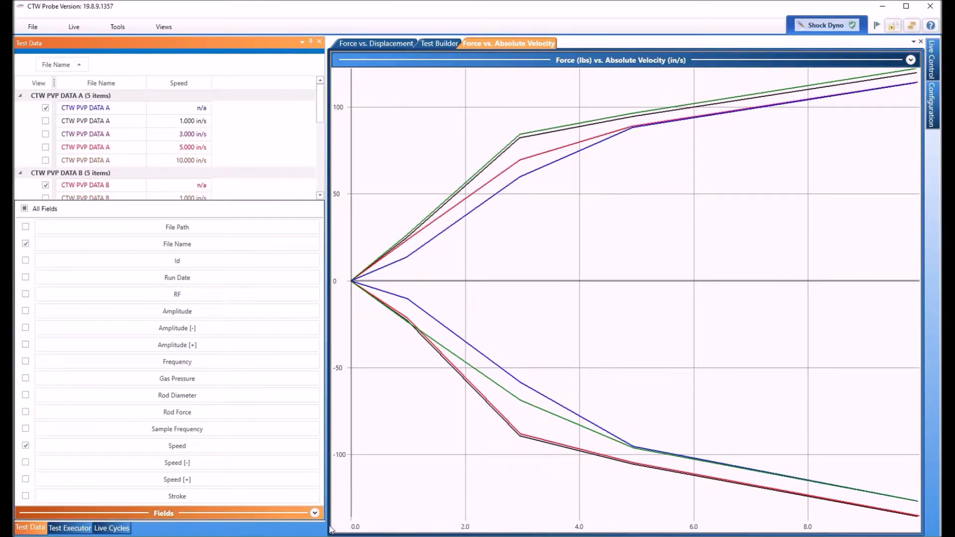
{"action": "left_click", "coordinate": [315, 513]}
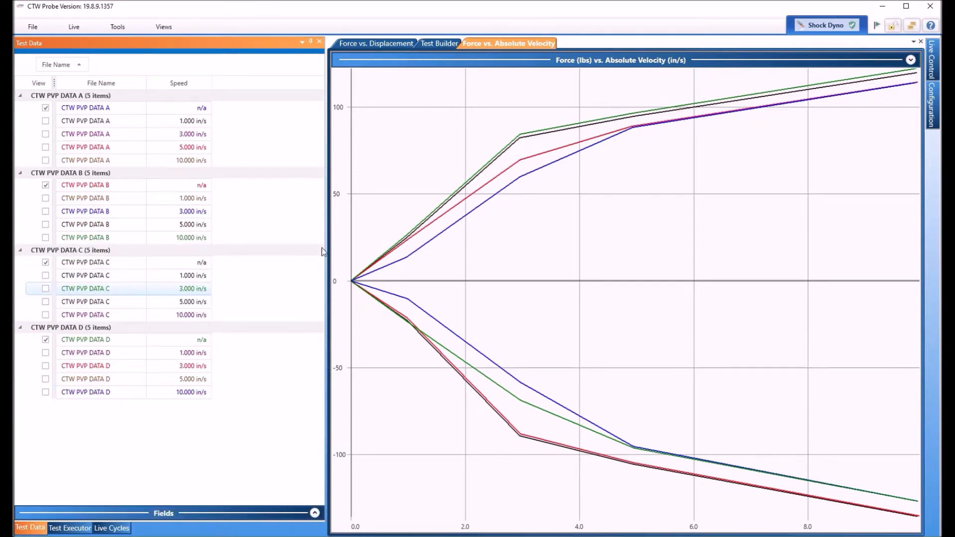
Narrow the Test Data panel and regroup by Speed first, with File Name subgroups inside.
{"action": "left_click_drag", "start_coordinate": [327, 250], "coordinate": [230, 237]}
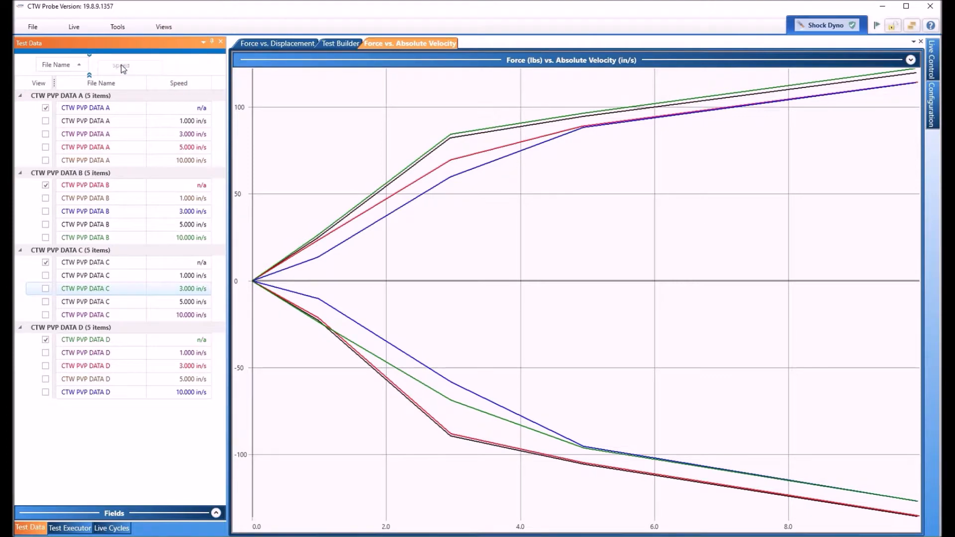
{"action": "left_click_drag", "start_coordinate": [124, 69], "coordinate": [123, 68]}
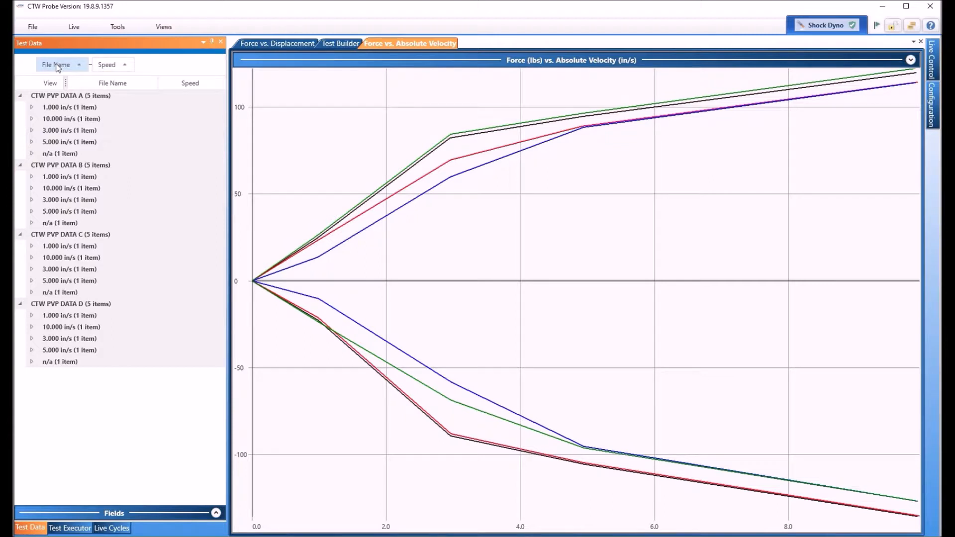
{"action": "left_click_drag", "start_coordinate": [63, 64], "coordinate": [145, 67]}
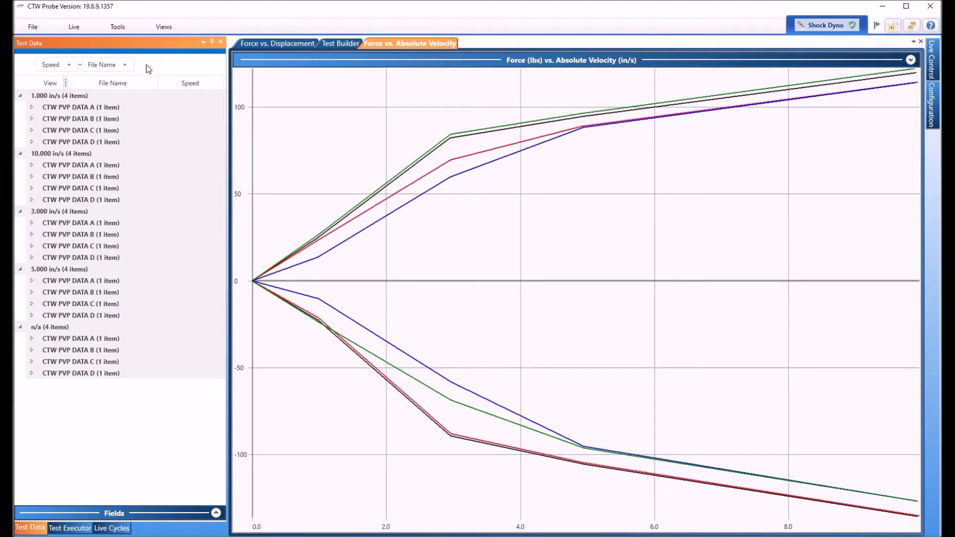
Narrow the file list to widen the graph and inspect the n/a group's DATA A entry.
{"action": "left_click", "coordinate": [254, 141]}
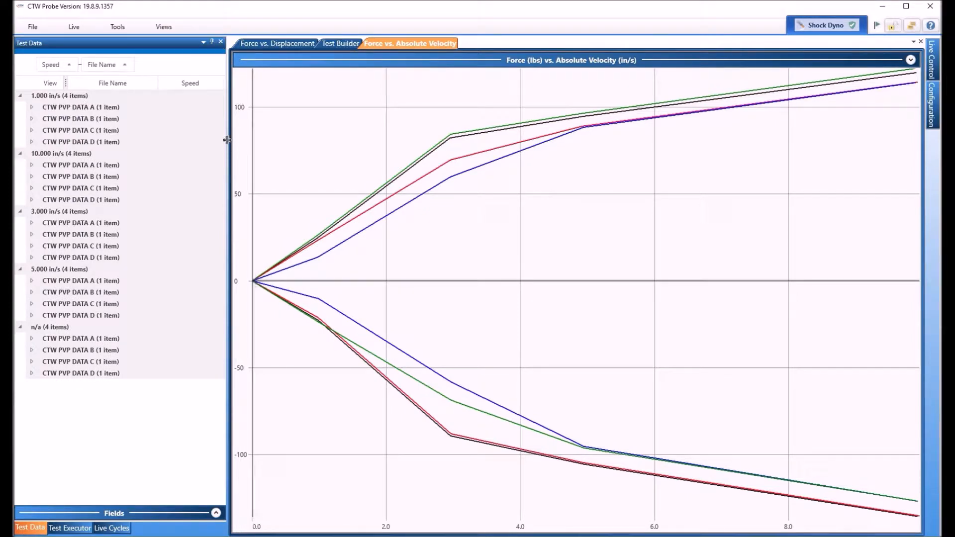
{"action": "left_click_drag", "start_coordinate": [228, 142], "coordinate": [149, 139]}
{"action": "left_click", "coordinate": [47, 394]}
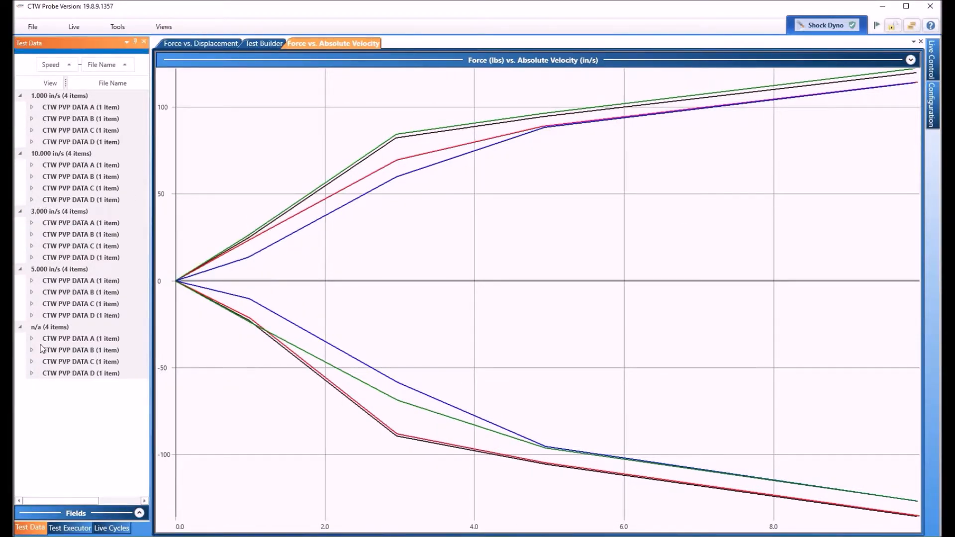
{"action": "left_click", "coordinate": [31, 339]}
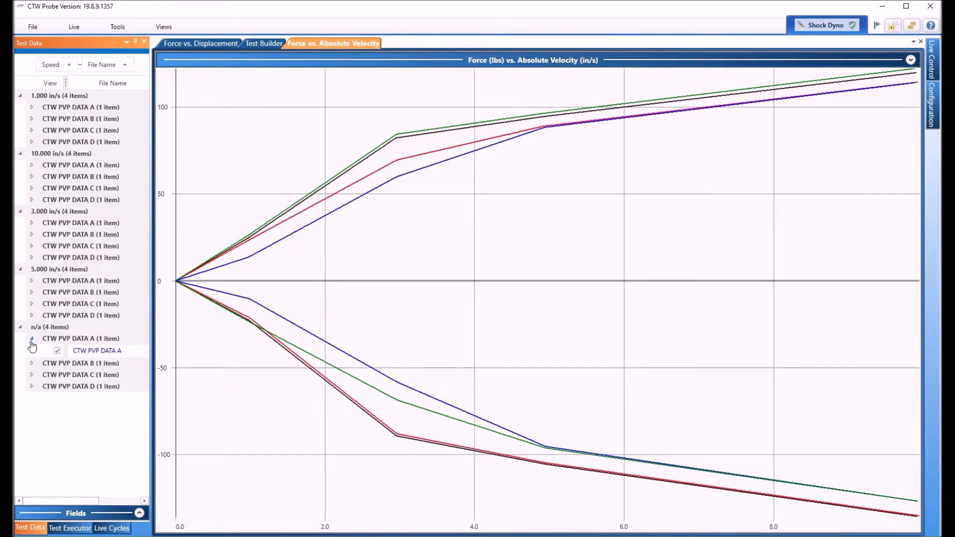
{"action": "left_click", "coordinate": [32, 338]}
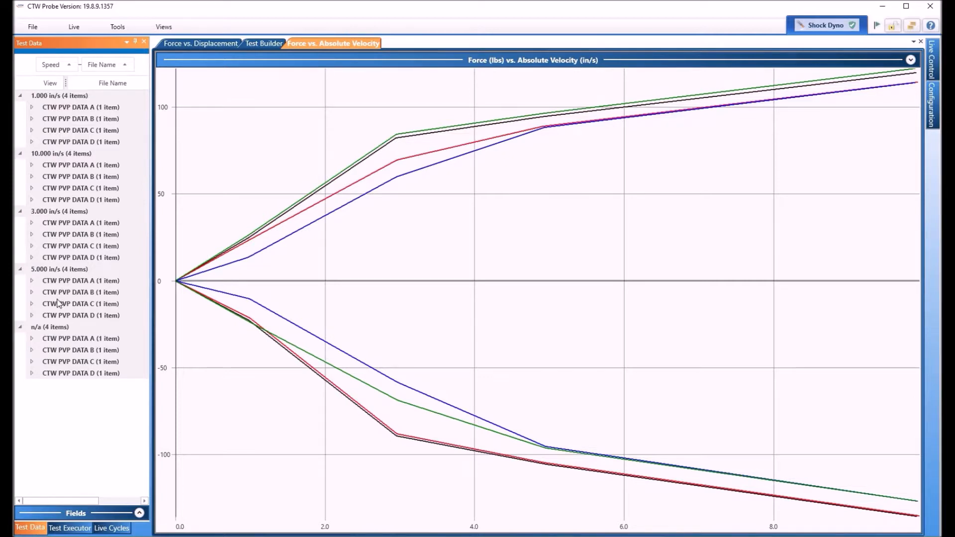
Check DATA A under 1.000 in/s, then drop the File Name grouping, leaving Speed only.
{"action": "left_click", "coordinate": [32, 108]}
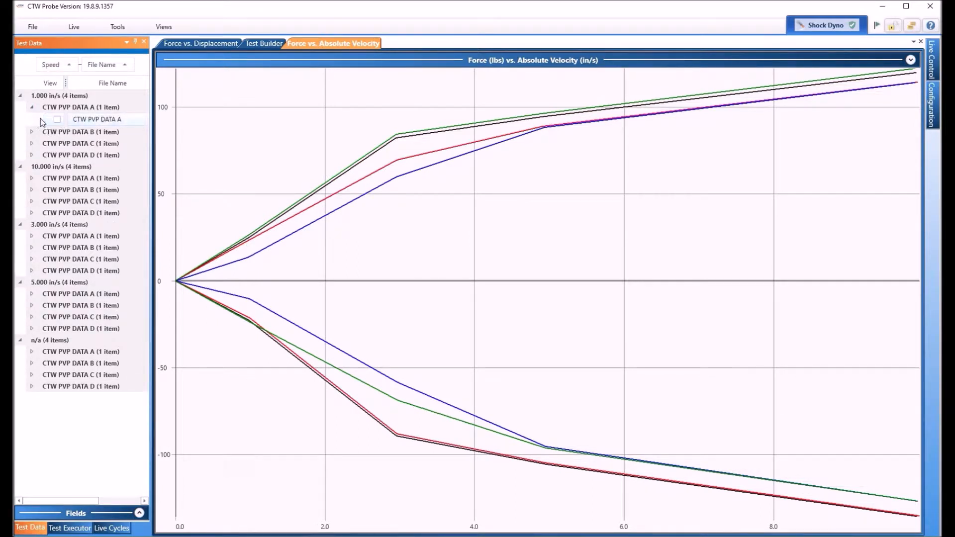
{"action": "left_click", "coordinate": [32, 107]}
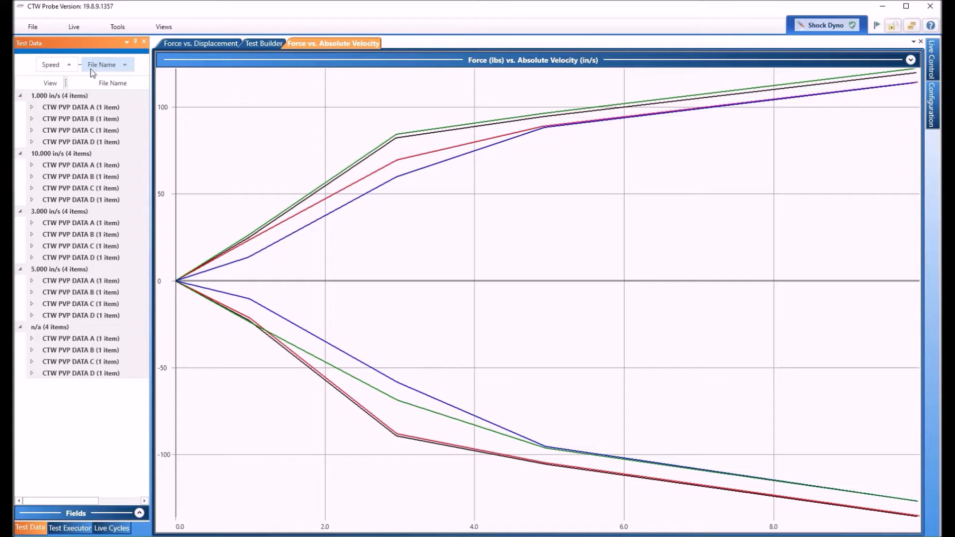
{"action": "left_click_drag", "start_coordinate": [103, 64], "coordinate": [100, 262]}
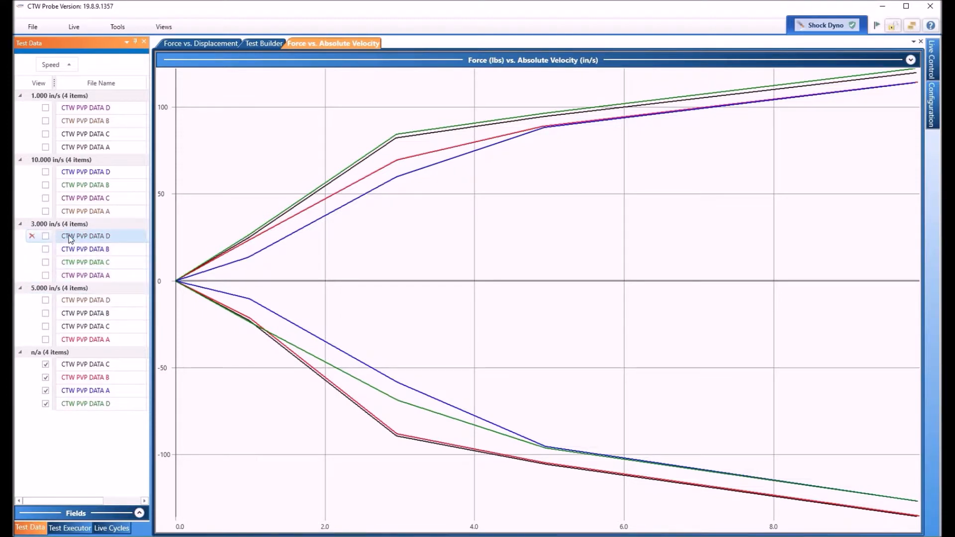
Select the four 3.000 in/s PVP DATA A–D files and tick them to plot.
{"action": "left_click", "coordinate": [81, 276]}
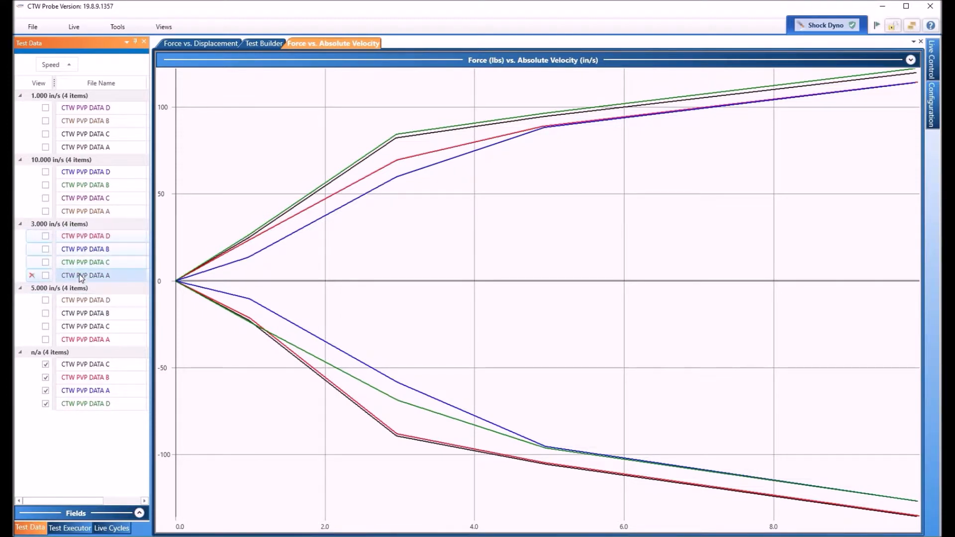
{"action": "left_click", "coordinate": [46, 275]}
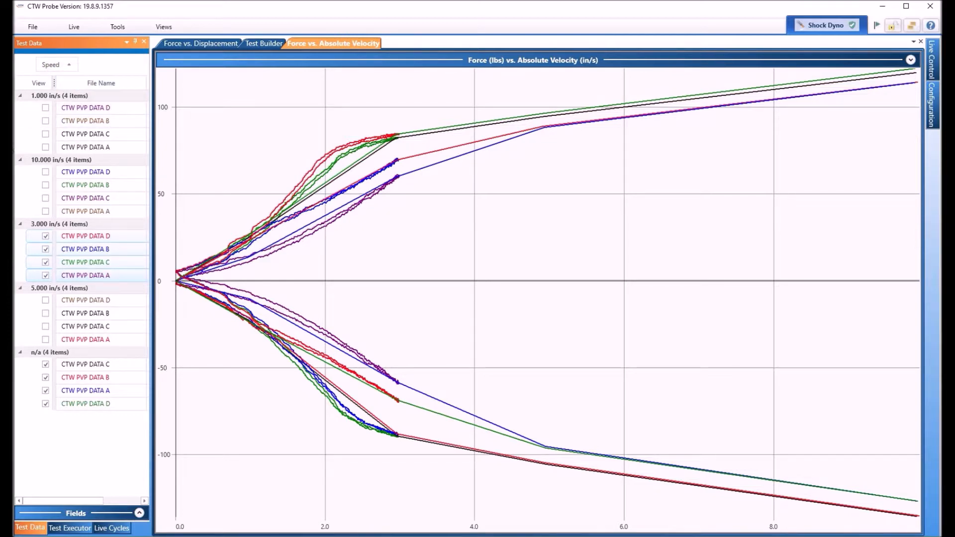
Untick the four n/a curves (DATA C, B, A, D) to hide them from the chart.
{"action": "left_click", "coordinate": [45, 364]}
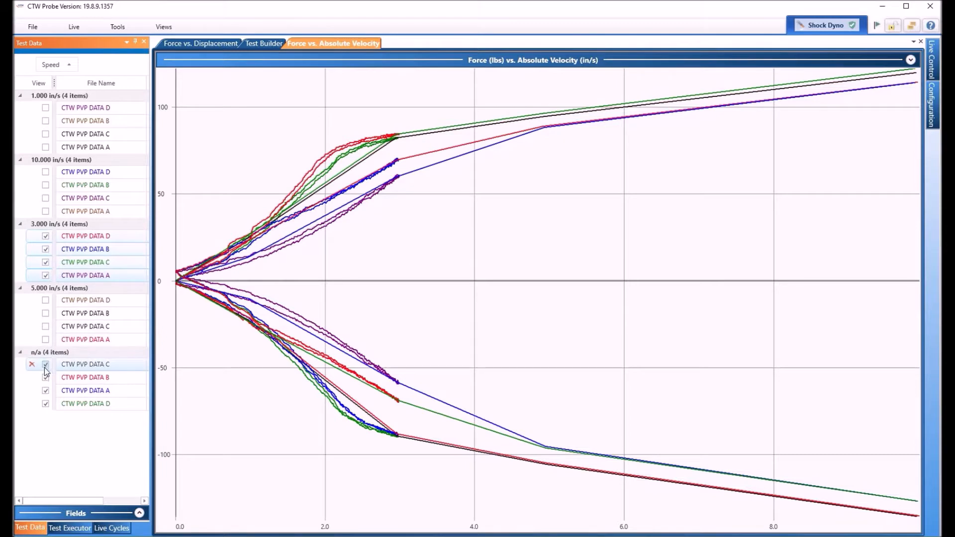
{"action": "left_click", "coordinate": [45, 378]}
{"action": "left_click", "coordinate": [46, 391]}
{"action": "left_click", "coordinate": [46, 403]}
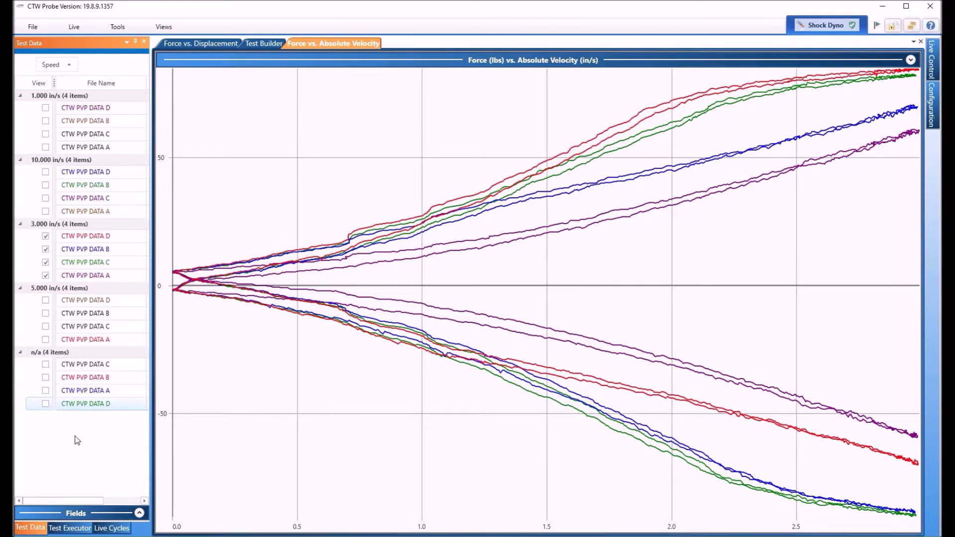
Plot the four 10.000 in/s files (DATA D, B, C, A) and remove DATA D's 1.000 in/s run.
{"action": "left_click", "coordinate": [45, 172]}
{"action": "left_click", "coordinate": [45, 185]}
{"action": "left_click", "coordinate": [46, 199]}
{"action": "left_click", "coordinate": [45, 212]}
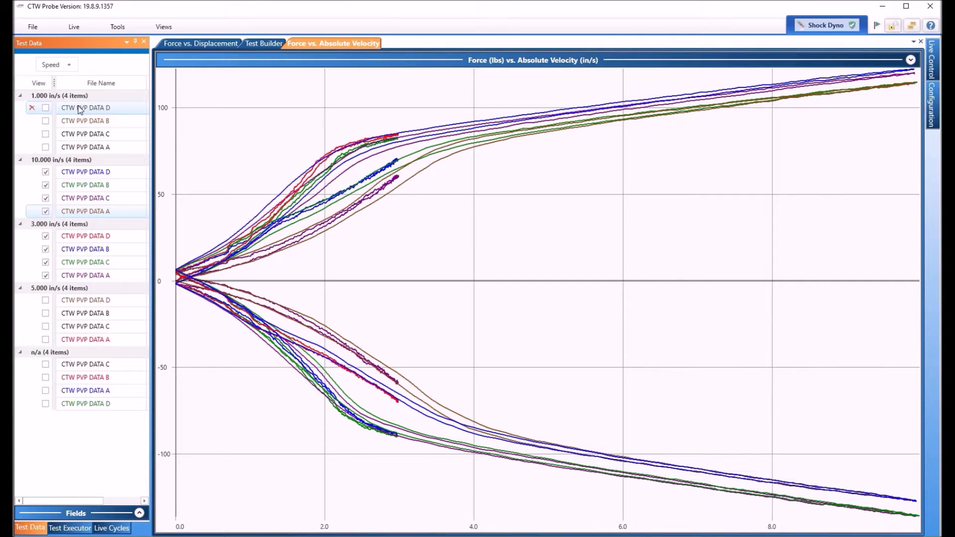
{"action": "left_click", "coordinate": [32, 108]}
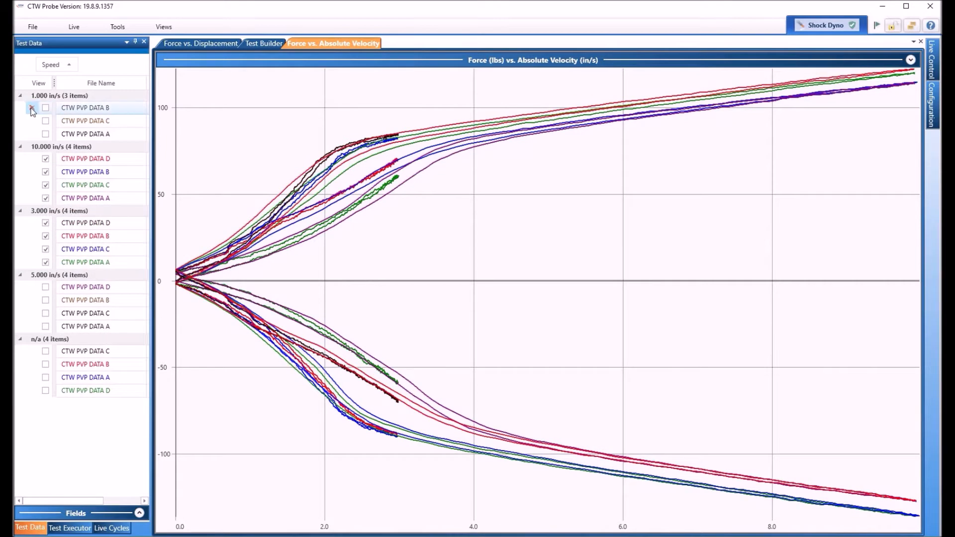
Delete the three 1.000 in/s files: DATA B, DATA C and DATA A.
{"action": "left_click", "coordinate": [32, 108]}
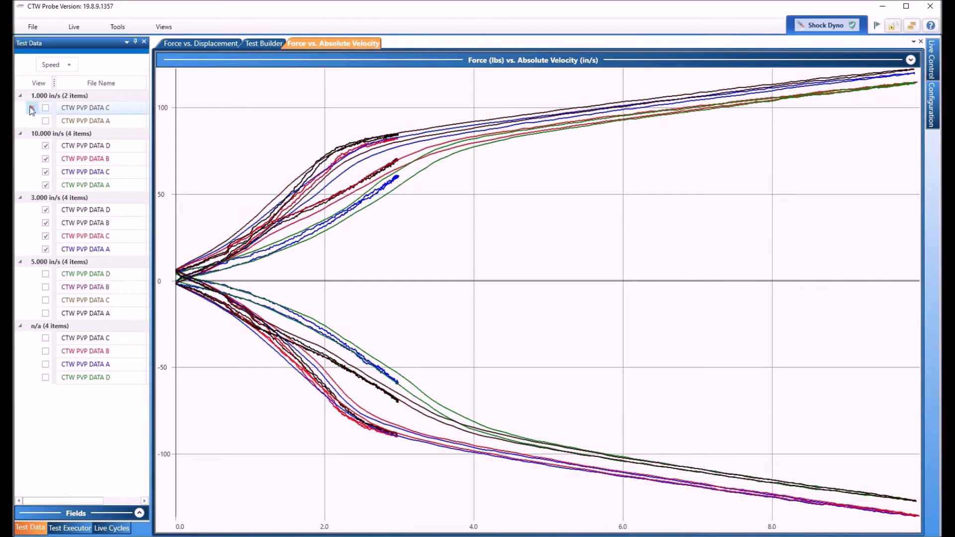
{"action": "left_click", "coordinate": [32, 108]}
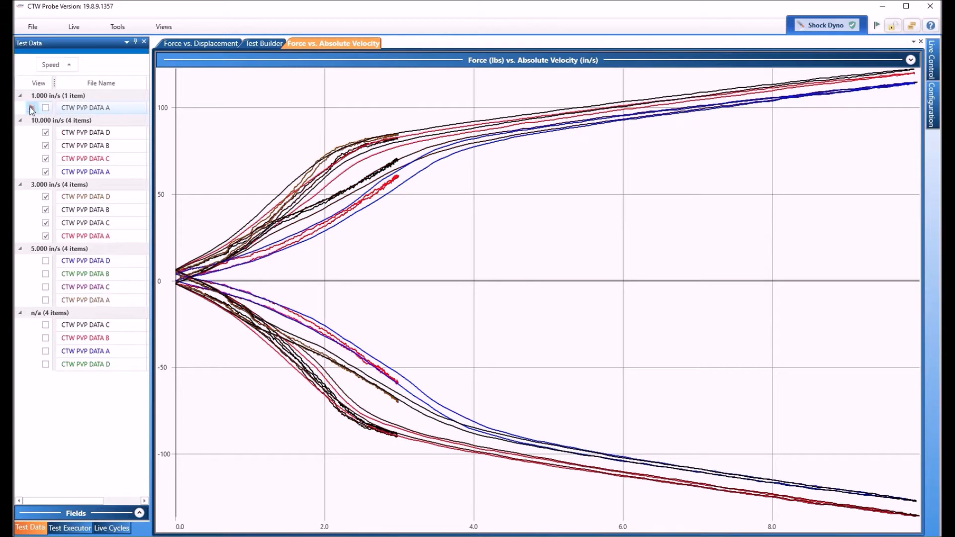
{"action": "left_click", "coordinate": [32, 108]}
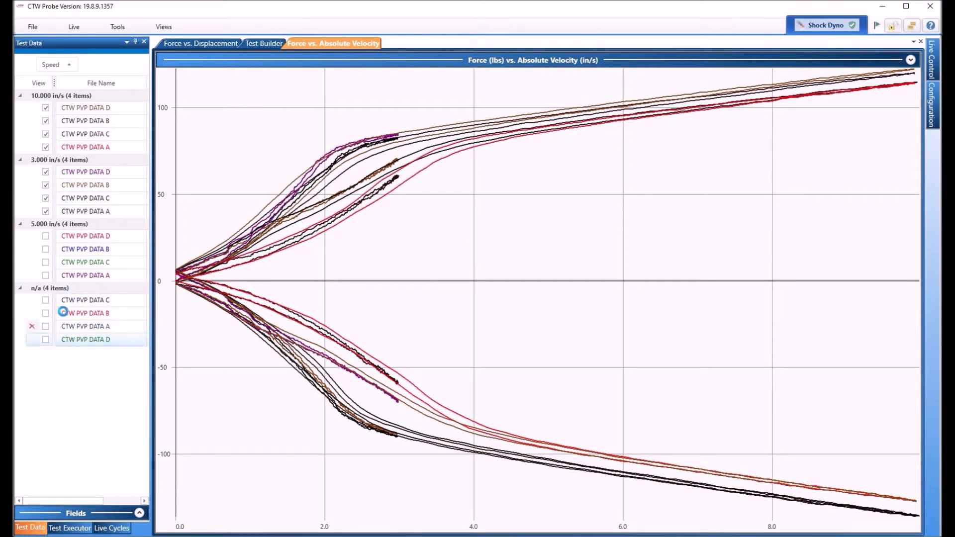
Select and delete the four 10.000 in/s files, then the four 3.000 in/s files.
{"action": "left_click", "coordinate": [87, 109]}
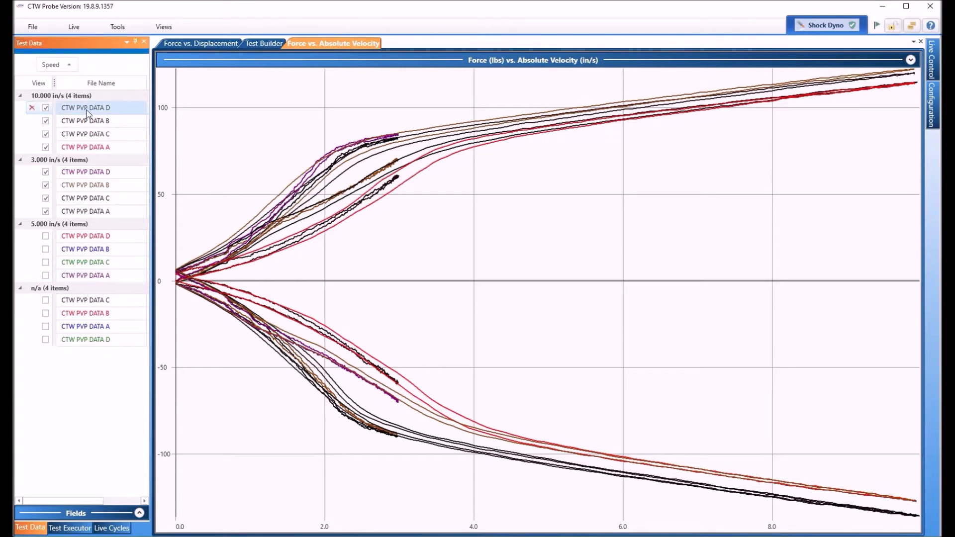
{"action": "left_click", "coordinate": [90, 145]}
{"action": "left_click", "coordinate": [32, 148]}
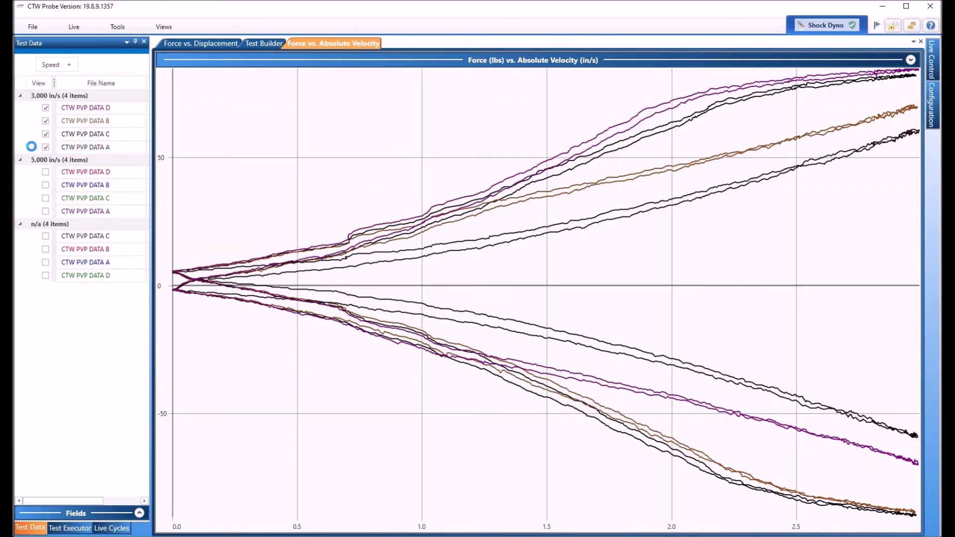
{"action": "left_click", "coordinate": [99, 109]}
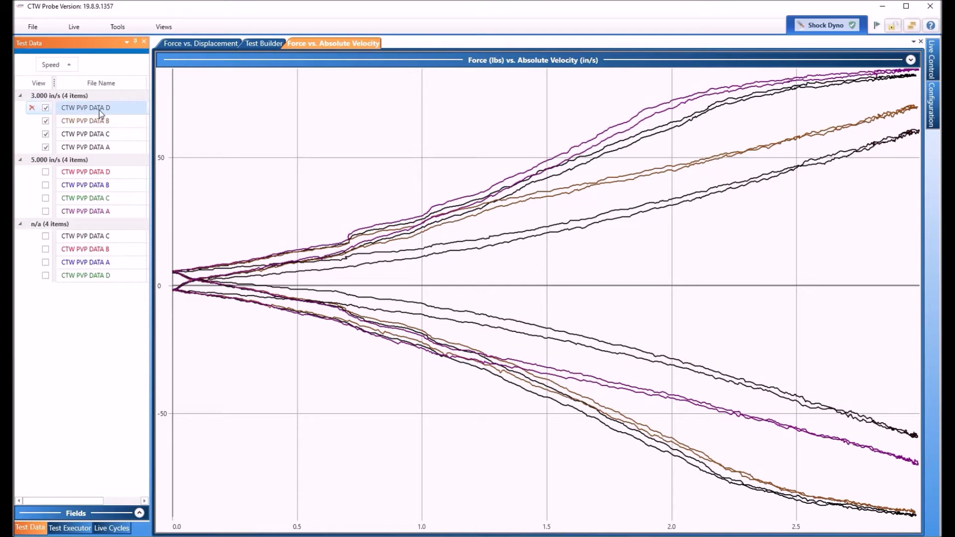
{"action": "left_click", "coordinate": [94, 149], "text": "shift"}
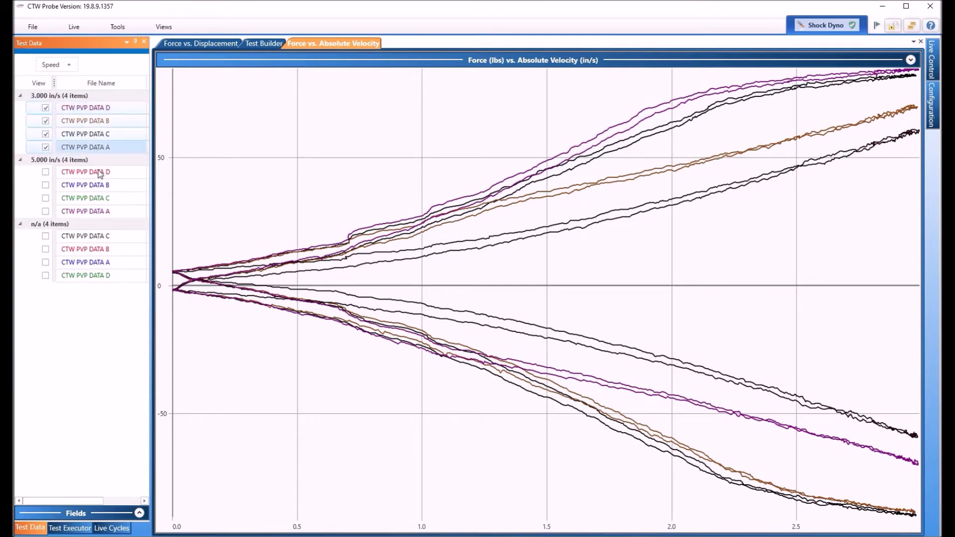
{"action": "left_click", "coordinate": [31, 145]}
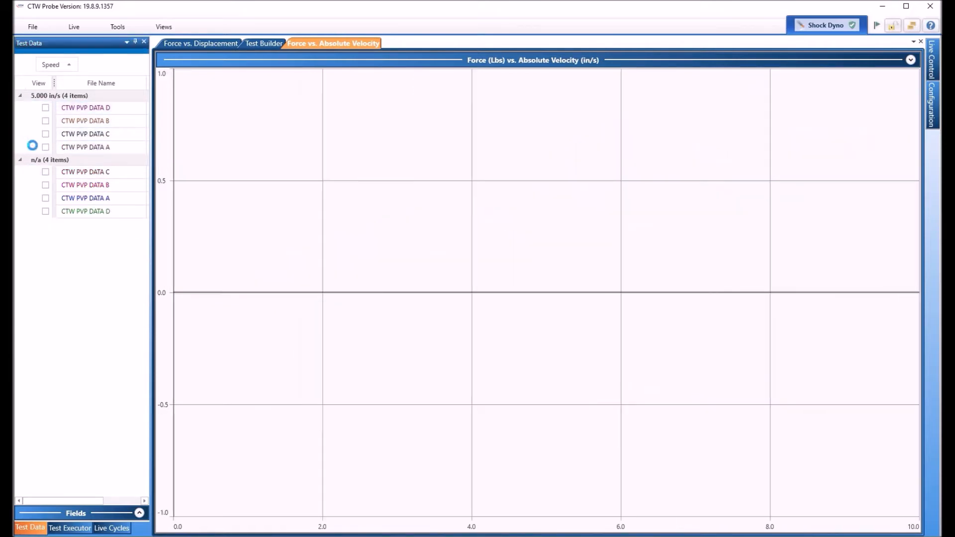
Delete the four 5.000 in/s files and plot n/a PVP DATA C on its own.
{"action": "left_click", "coordinate": [87, 108]}
{"action": "left_click", "coordinate": [89, 147], "text": "ctrl"}
{"action": "left_click", "coordinate": [88, 147], "text": "shift"}
{"action": "left_click", "coordinate": [31, 147]}
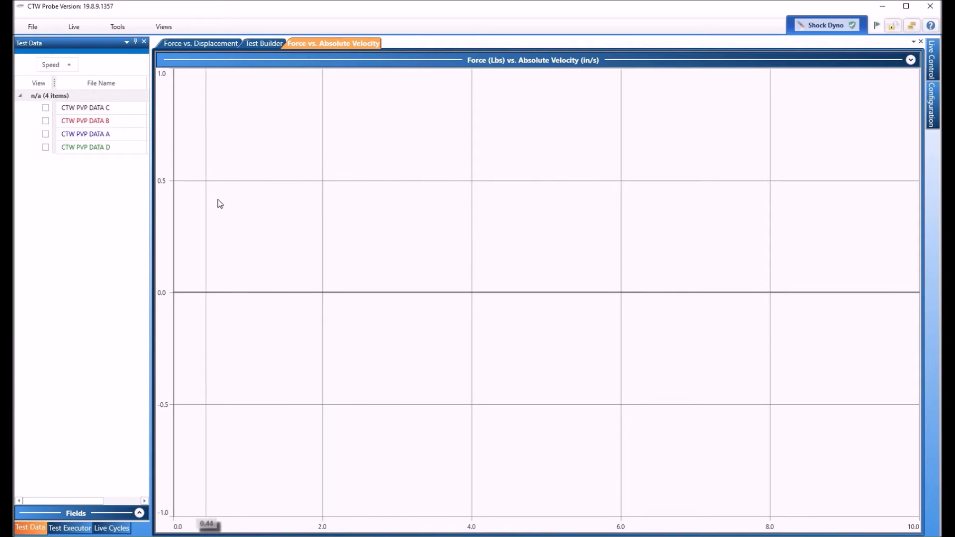
{"action": "left_click", "coordinate": [45, 107]}
Plot n/a DATA B, A and D alongside DATA C, then expand the Fields list.
{"action": "left_click", "coordinate": [45, 121]}
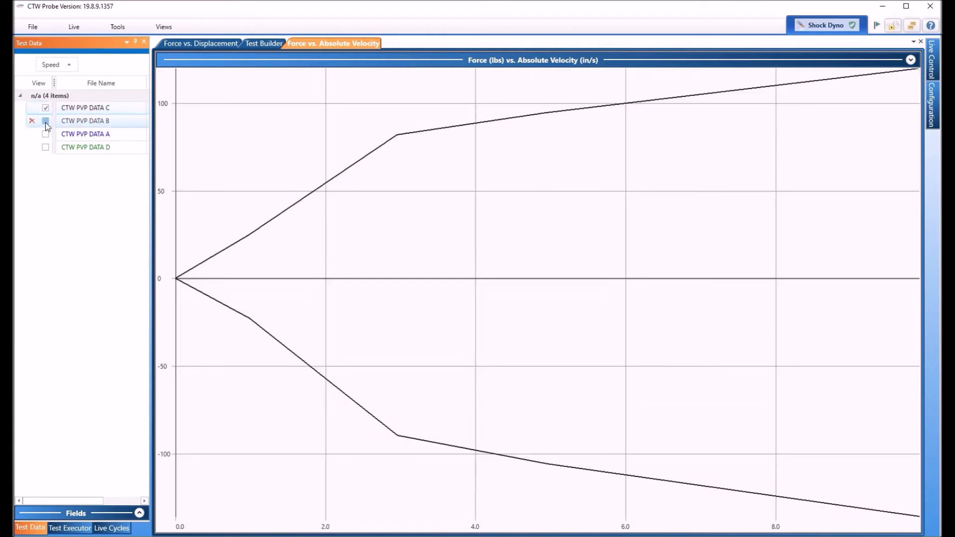
{"action": "left_click", "coordinate": [46, 134]}
{"action": "left_click", "coordinate": [45, 147]}
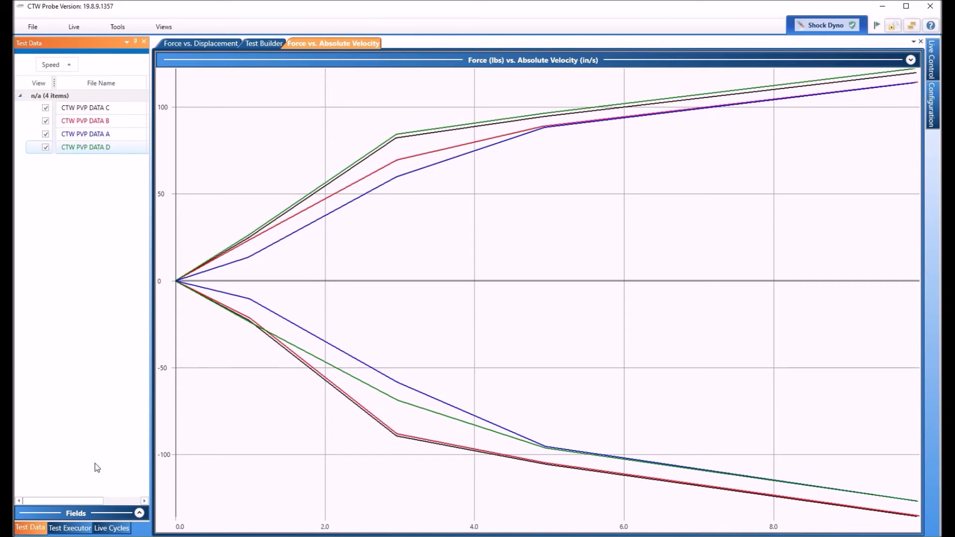
{"action": "left_click", "coordinate": [139, 513]}
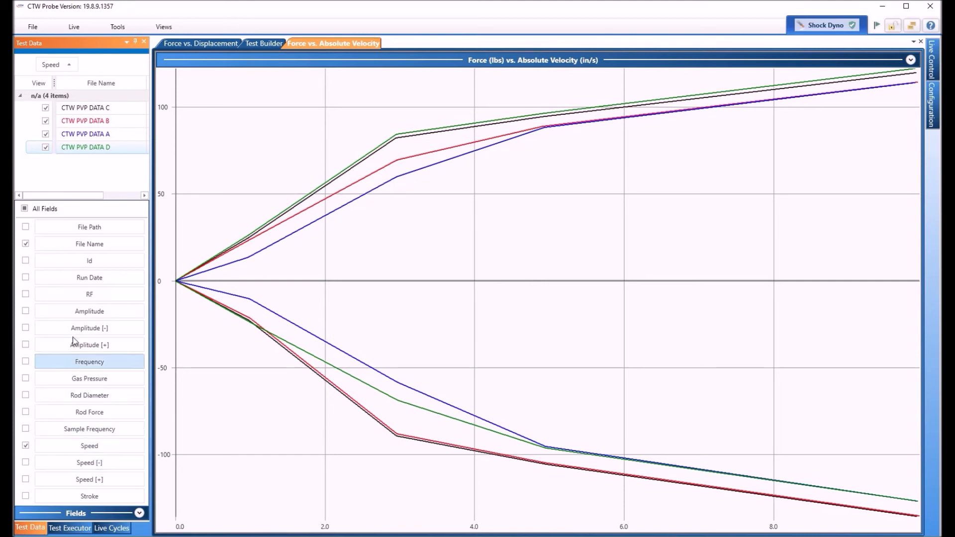
Collapse the Fields panel, keeping only File Name and Speed enabled.
{"action": "left_click", "coordinate": [139, 513]}
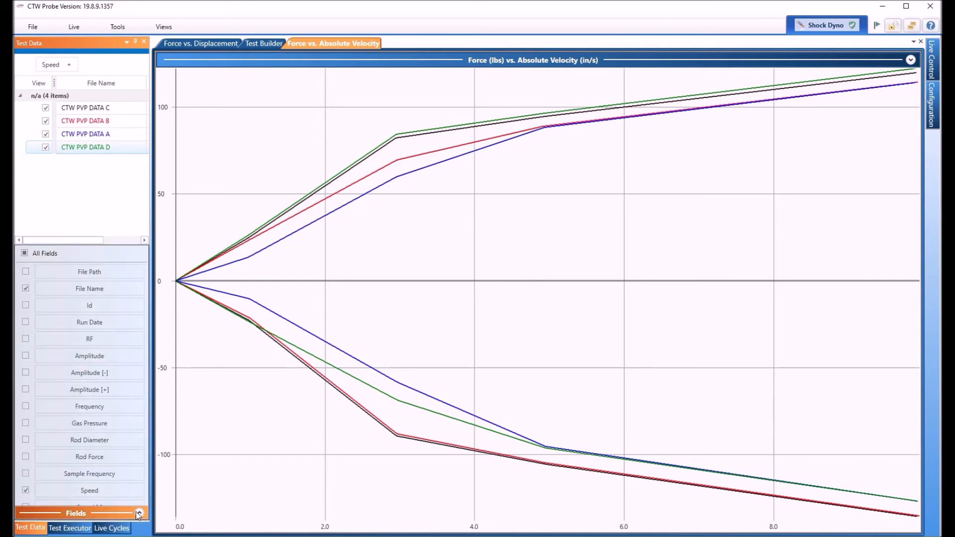